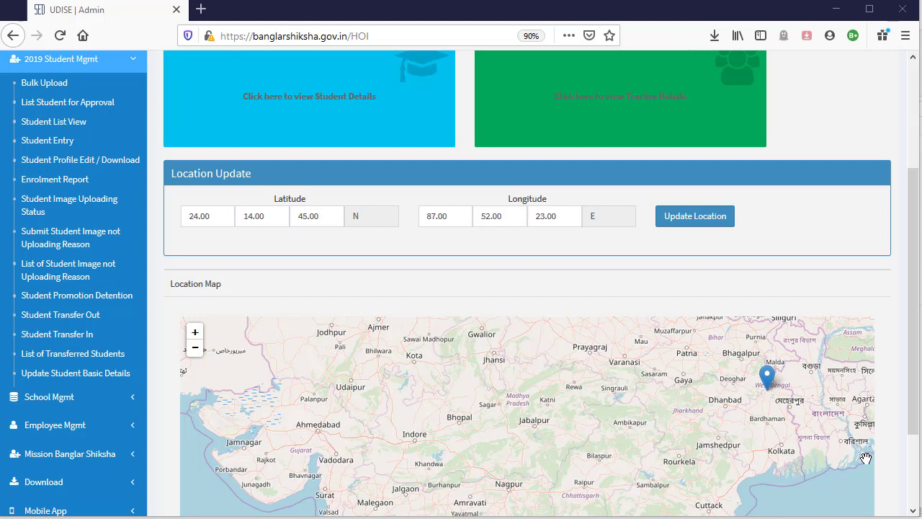
Step: Open the Student Transfer Out page from the 2019 student management section
scroll(866, 458, "up", 1)
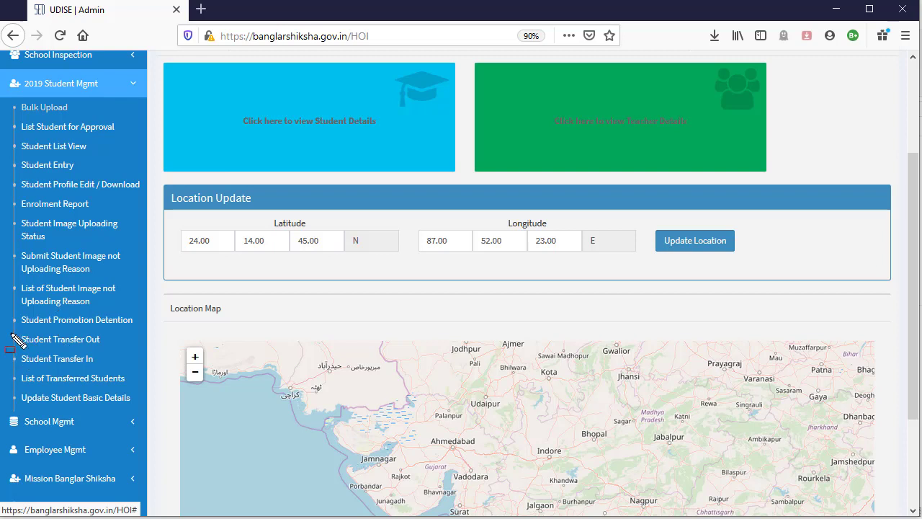
mouse_move(7, 329)
left_mouse_down()
mouse_move(29, 355)
mouse_move(120, 351)
left_mouse_up()
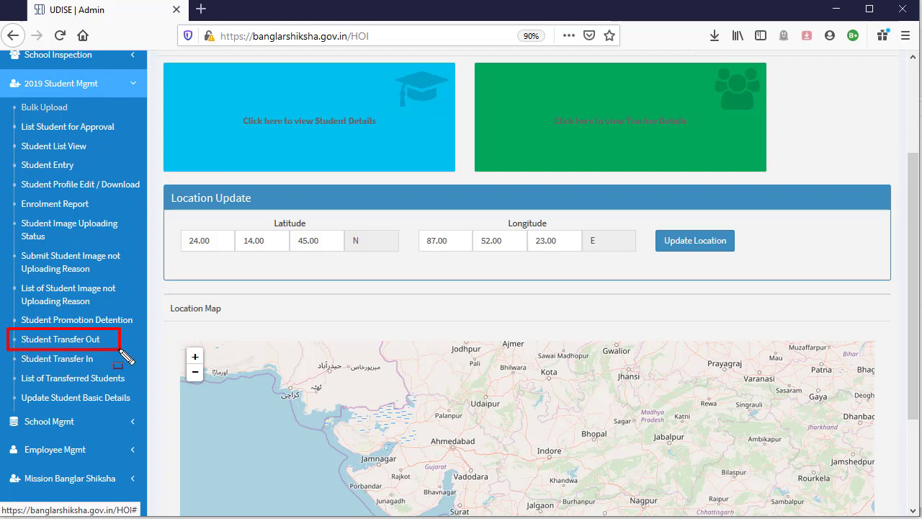
key("Escape")
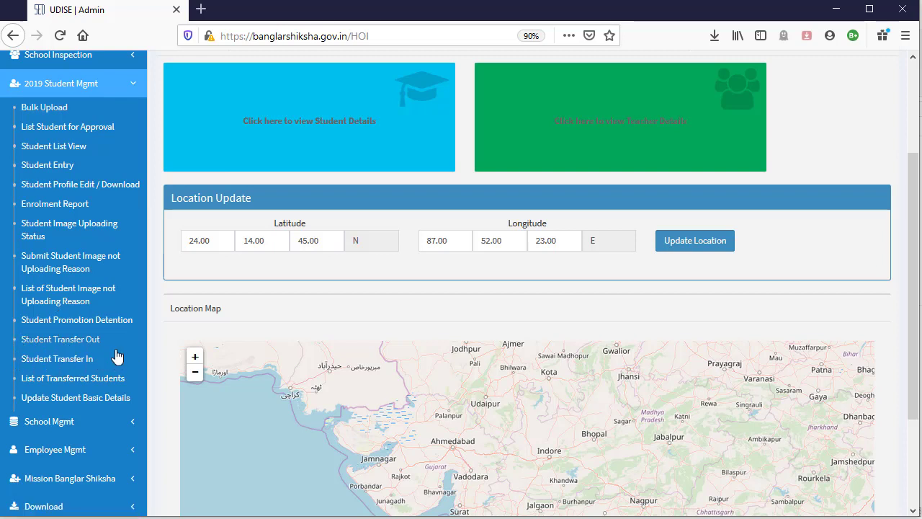
left_click(80, 345)
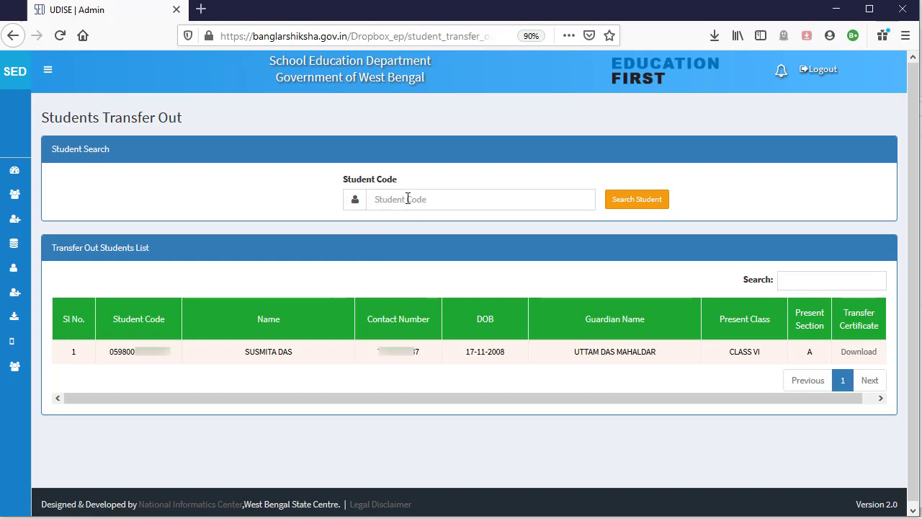
Step: Search for the student to transfer out by entering the student code
left_click(372, 204)
key("ctrl+v")
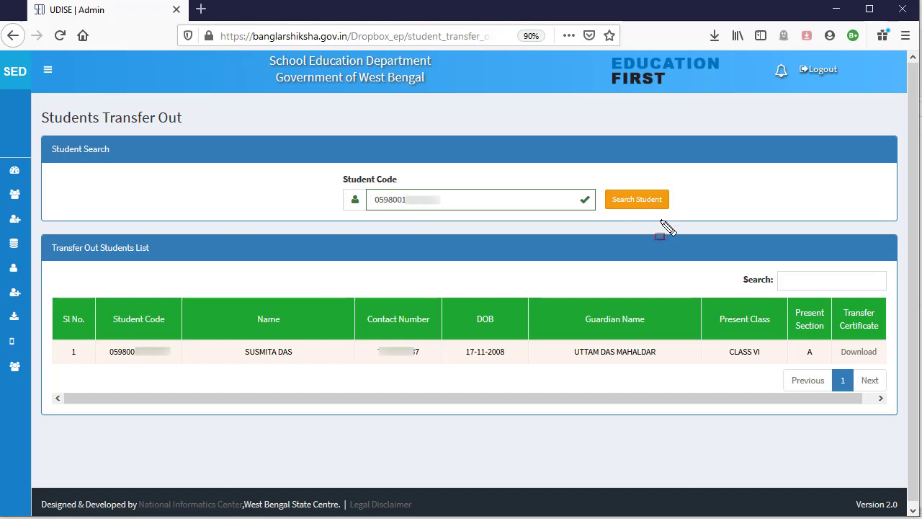
mouse_move(599, 186)
left_mouse_down()
mouse_move(613, 214)
mouse_move(684, 213)
left_mouse_up()
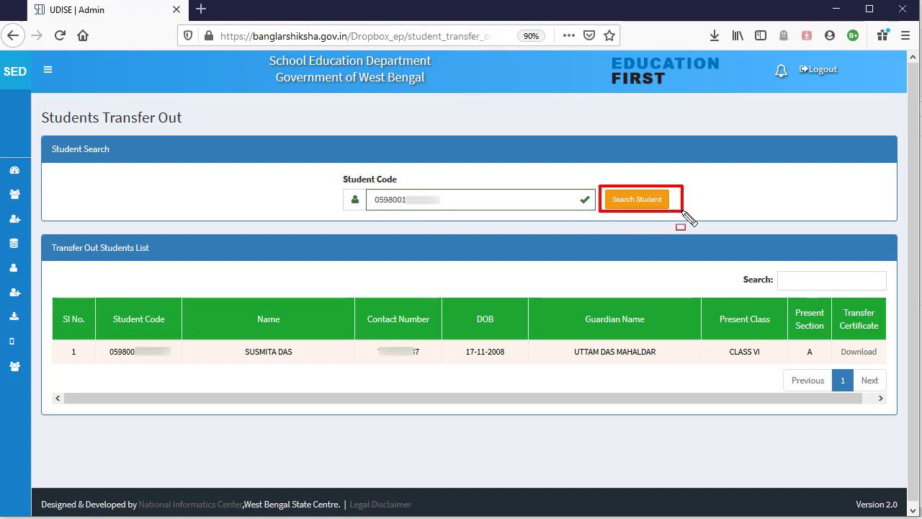
left_click(641, 201)
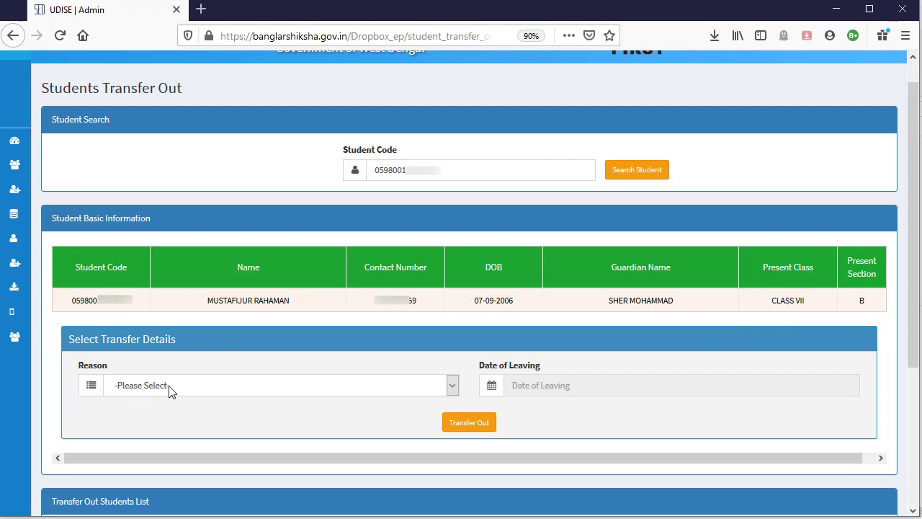
Step: Transfer the student out with the reason Change of School and 27/12/2019 as the date of leaving
left_click(245, 388)
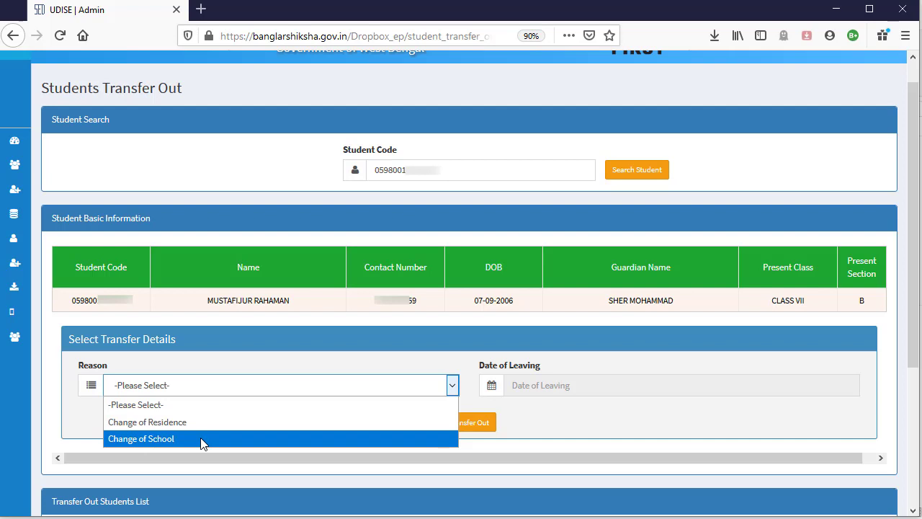
left_click(162, 441)
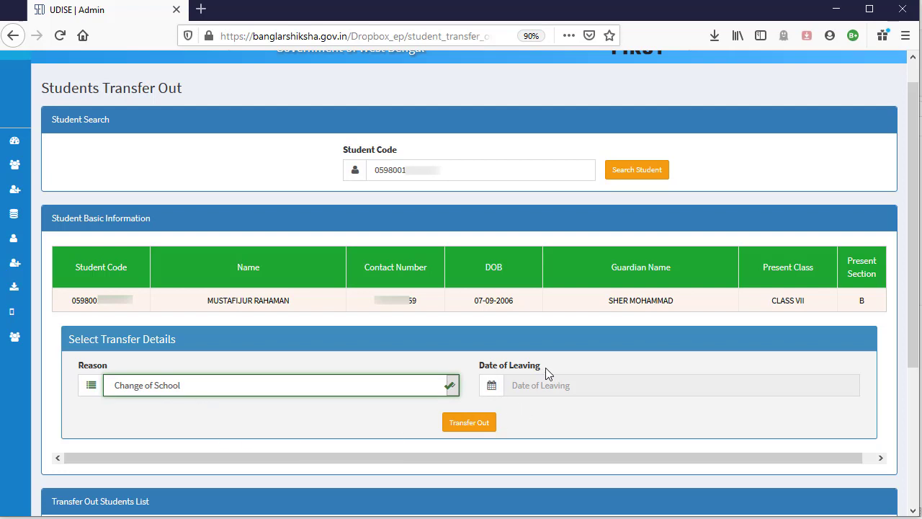
left_click(512, 385)
scroll(512, 385, "down", 2)
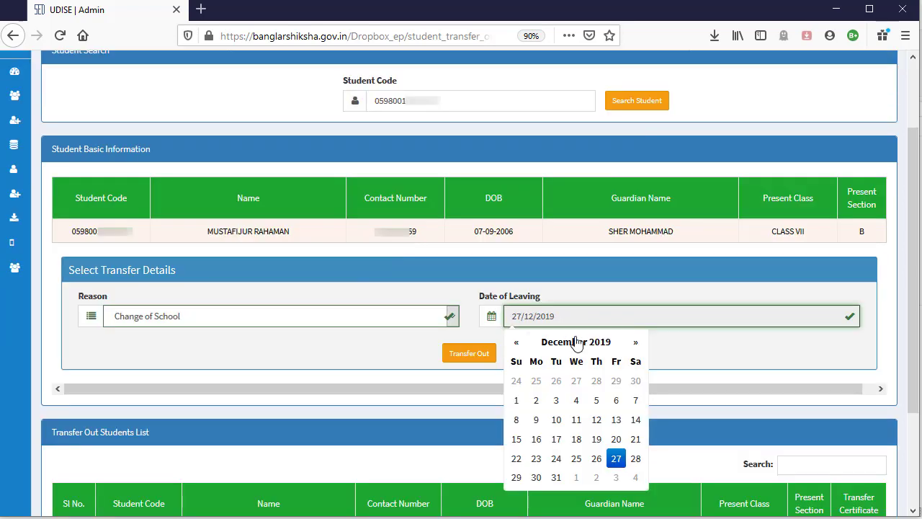
left_click(616, 460)
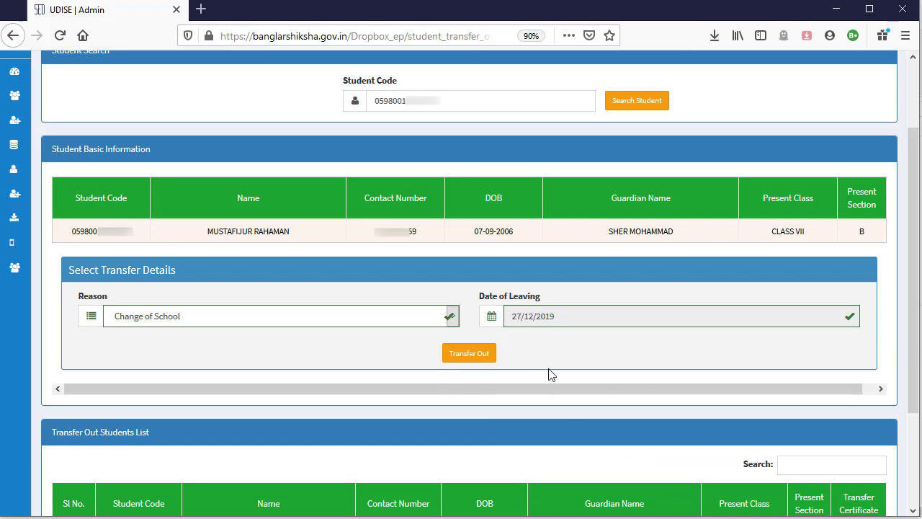
mouse_move(433, 336)
left_mouse_down()
mouse_move(449, 366)
mouse_move(506, 369)
left_mouse_up()
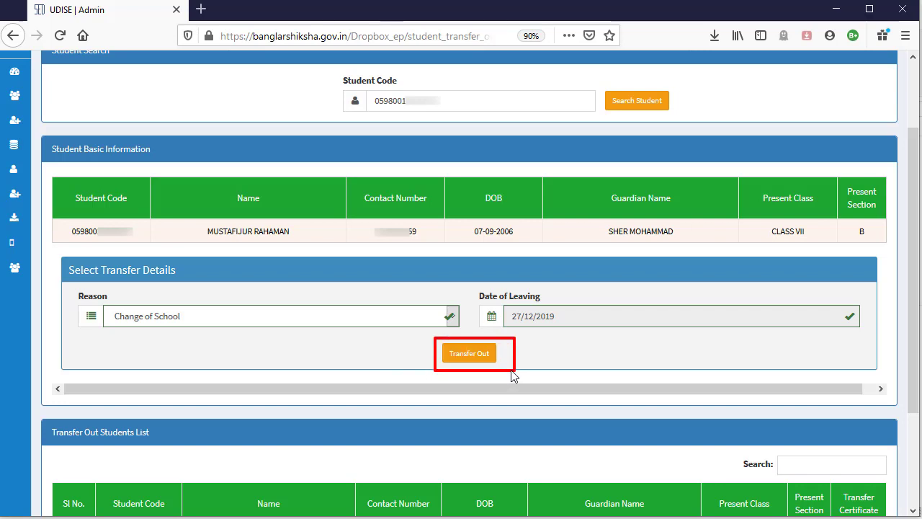
left_click(477, 353)
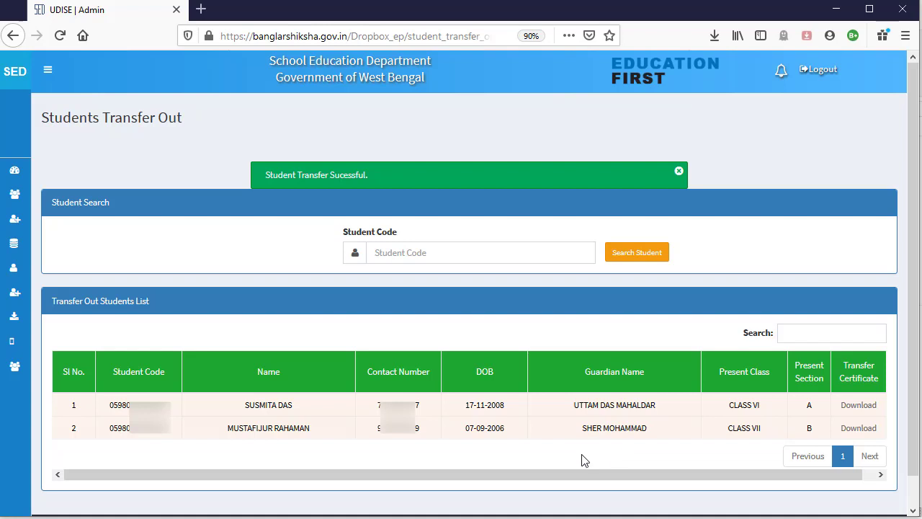
Step: Open the Class VII student's transfer certificate and review the signature, seal and date fields, including the guardian's acknowledgement
left_click(859, 428)
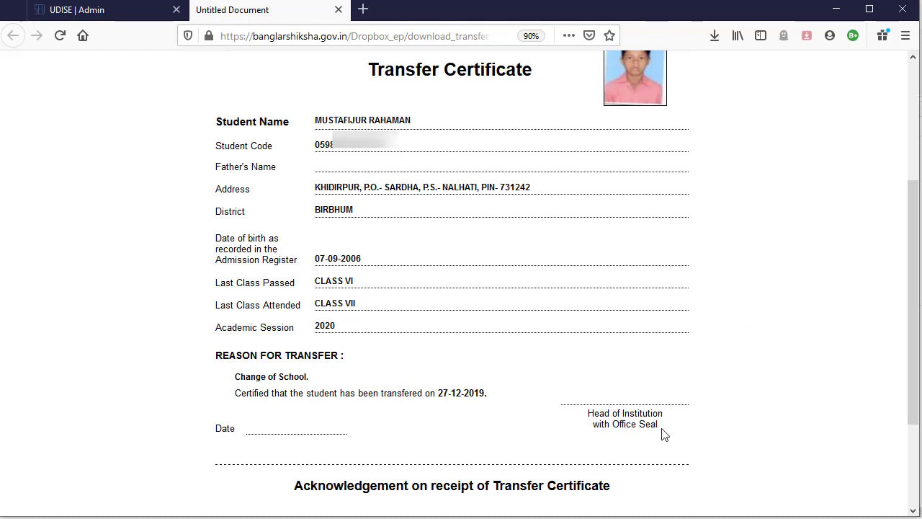
left_click_drag(563, 385, 718, 443)
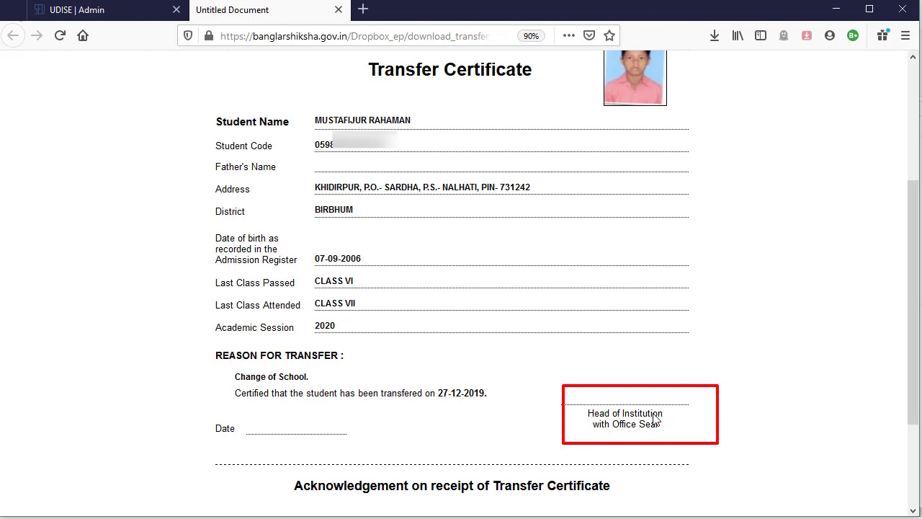
left_click_drag(206, 408, 395, 456)
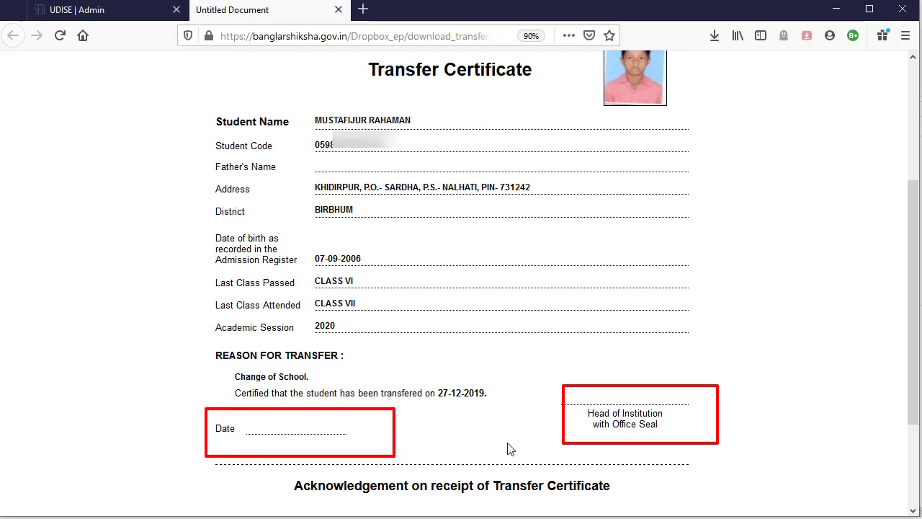
scroll(508, 448, "down", 3)
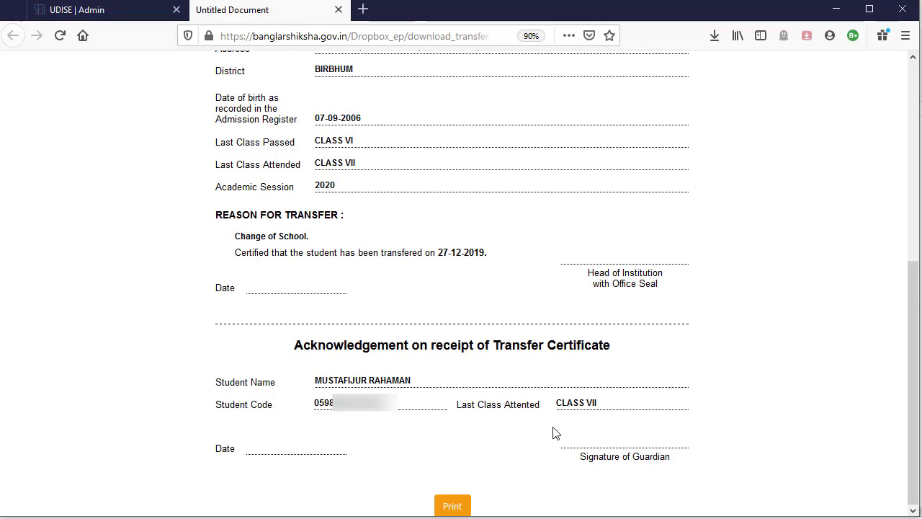
mouse_move(552, 427)
left_mouse_down()
mouse_move(608, 469)
mouse_move(699, 467)
left_mouse_up()
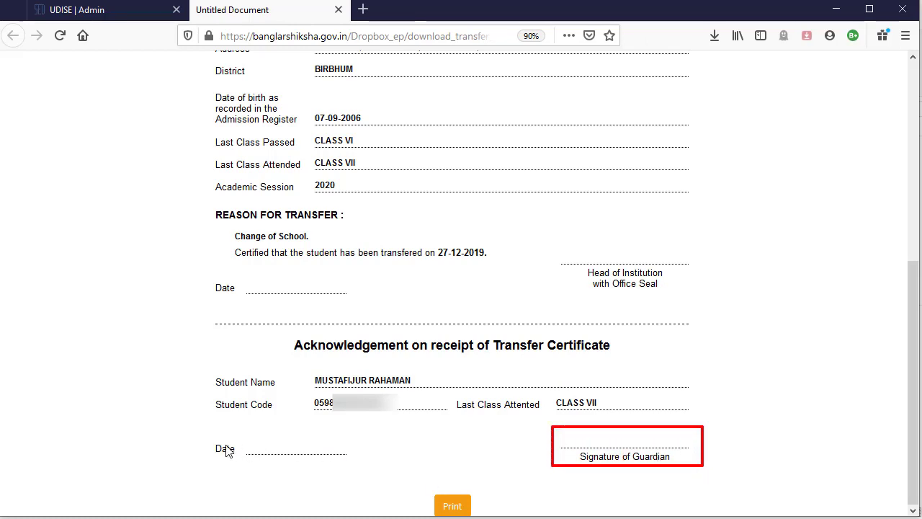
mouse_move(201, 431)
left_mouse_down()
mouse_move(208, 449)
mouse_move(393, 472)
left_mouse_up()
key("Escape")
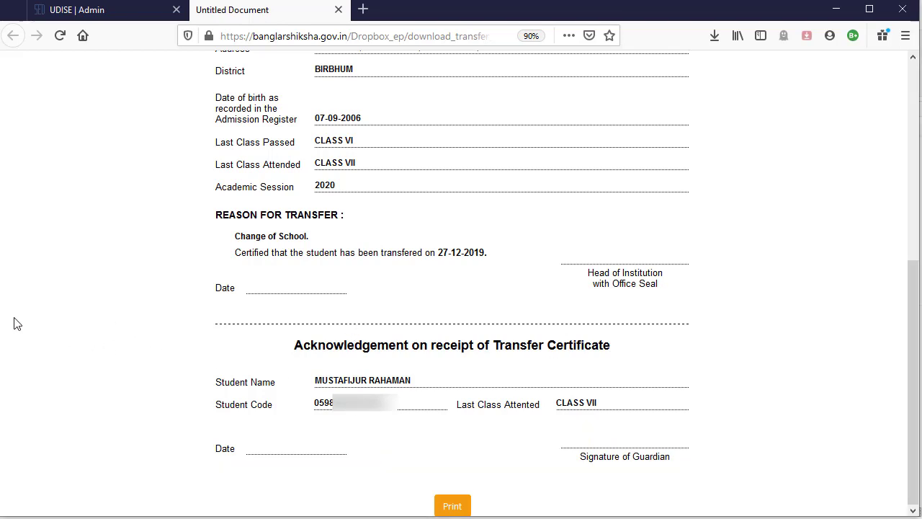
mouse_move(3, 323)
left_mouse_down()
mouse_move(366, 509)
mouse_move(900, 498)
mouse_move(910, 487)
left_mouse_up()
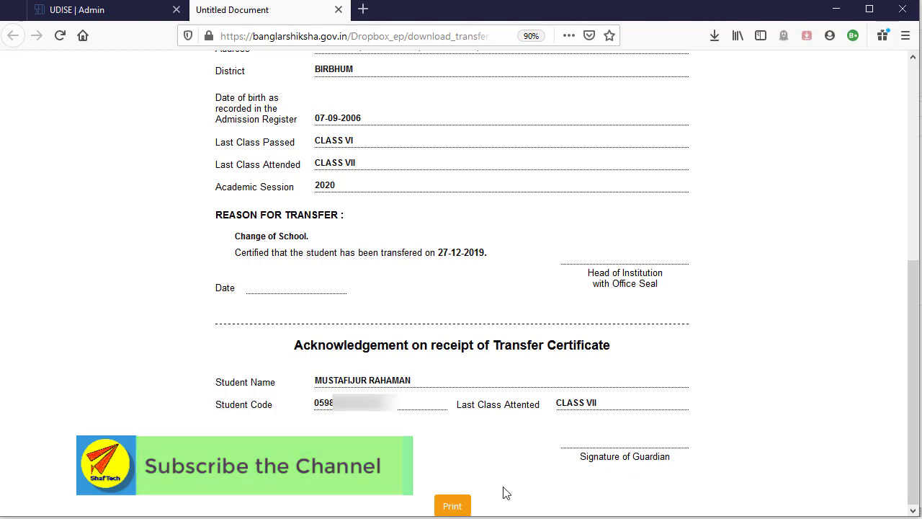
Step: Print the transfer certificate with Microsoft Print to PDF, saving it as 1 in the TC folder on the desktop
left_click(453, 506)
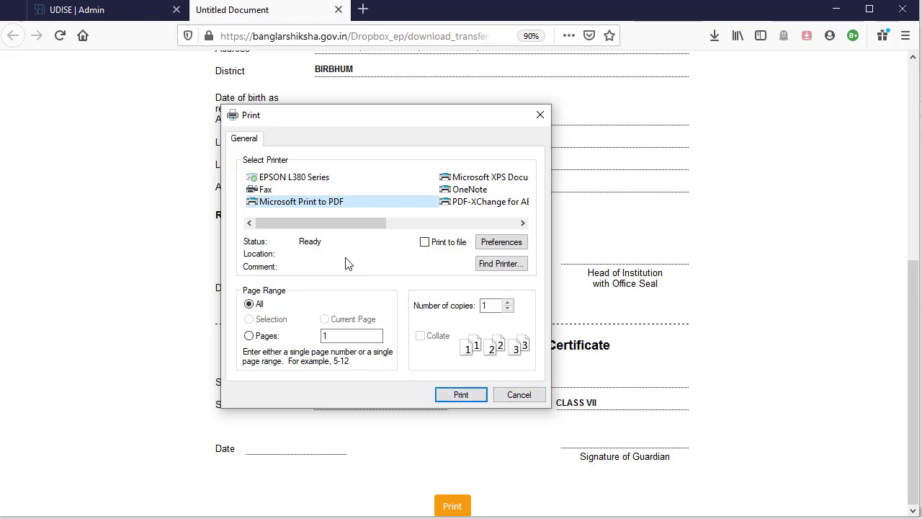
left_click(465, 401)
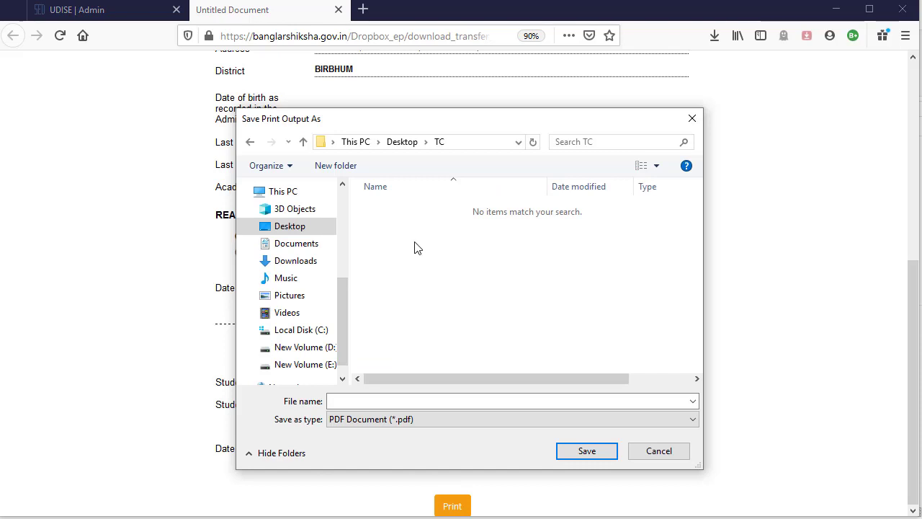
left_click(429, 407)
type("1")
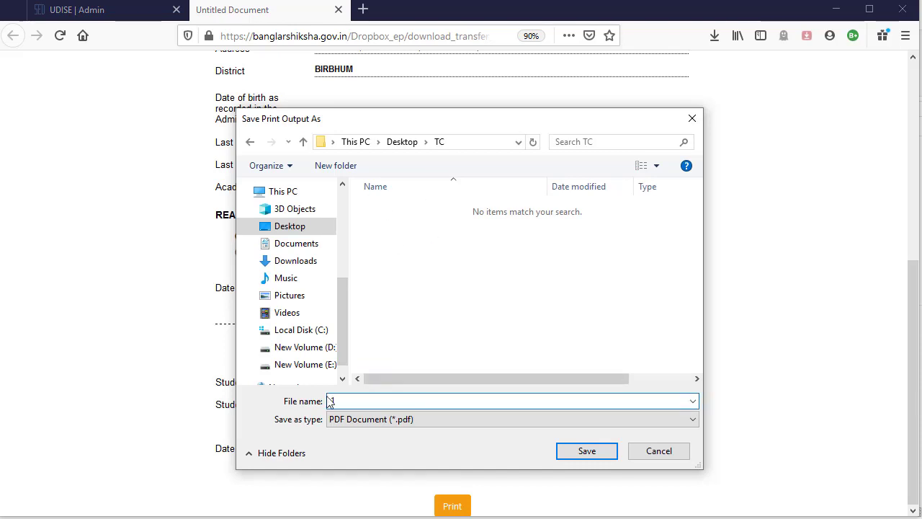
key("Tab")
left_click(583, 457)
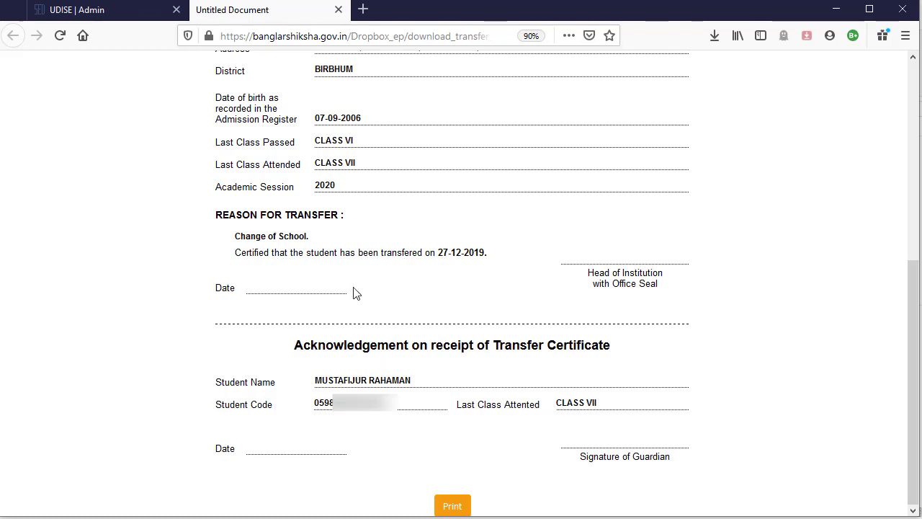
Step: Return to the portal's Student Transfer In page and search for the transferred student by student code
left_click(113, 10)
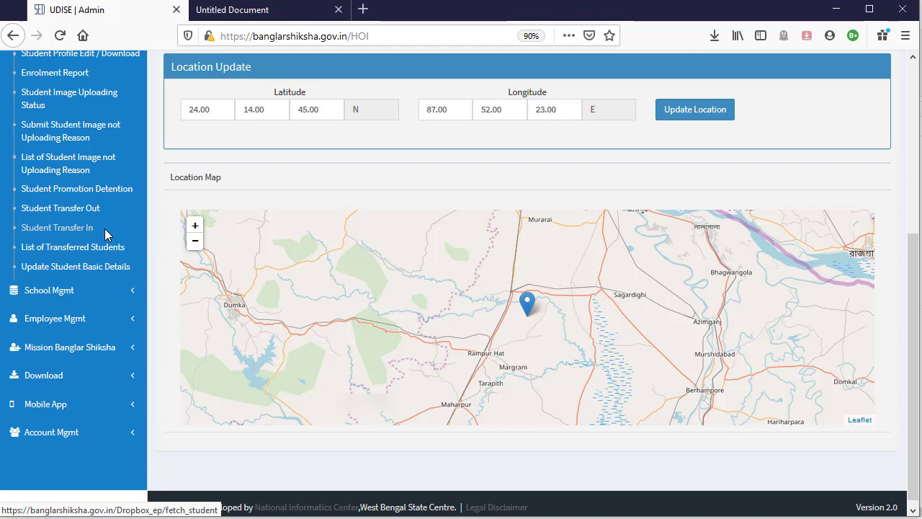
left_click(58, 230)
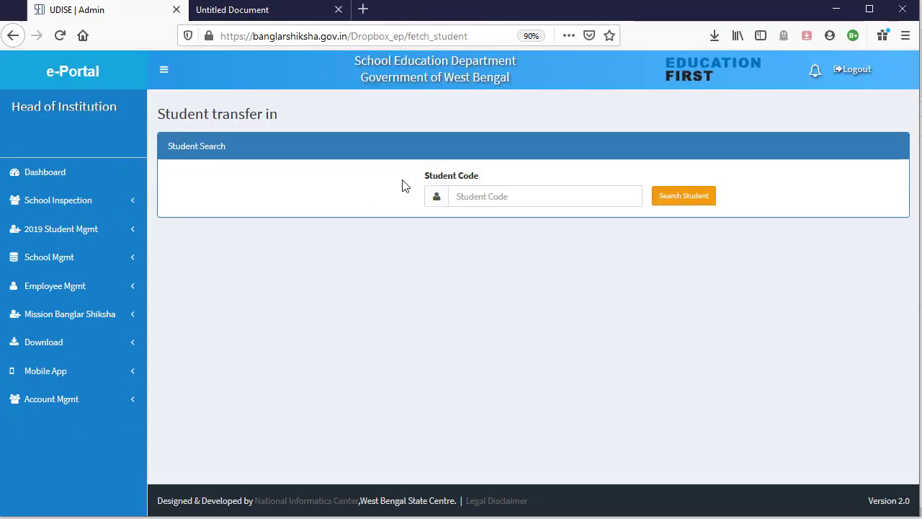
left_click(485, 200)
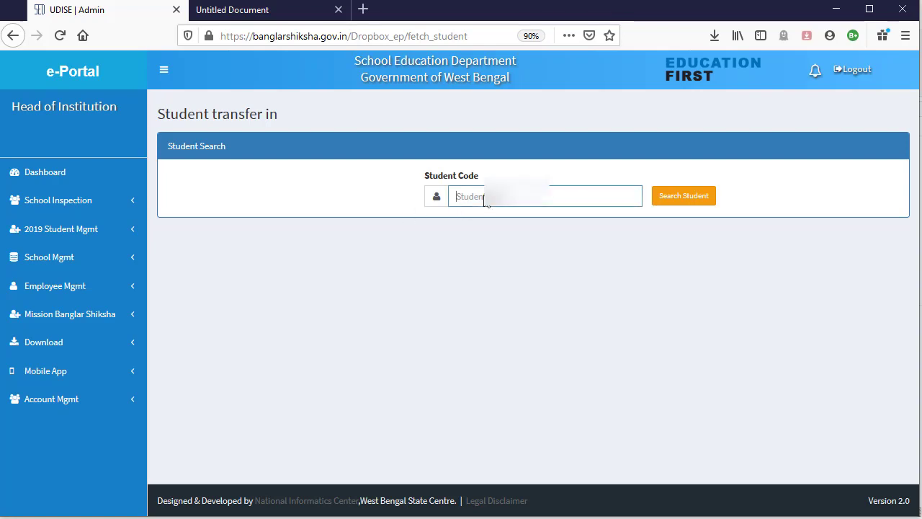
key("ctrl+v")
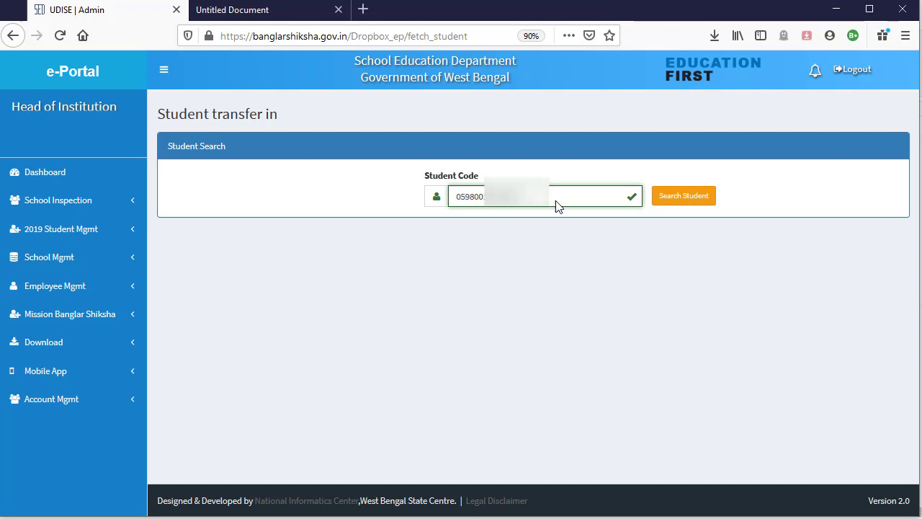
left_click(678, 196)
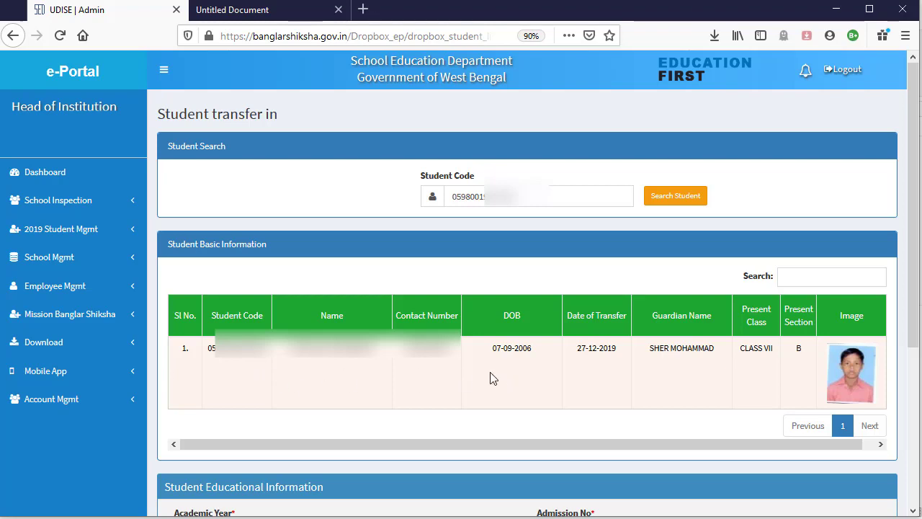
Step: Review the student's basic information and set the academic year to 2020 in the educational information
scroll(492, 377, "down", 2)
scroll(490, 372, "down", 4)
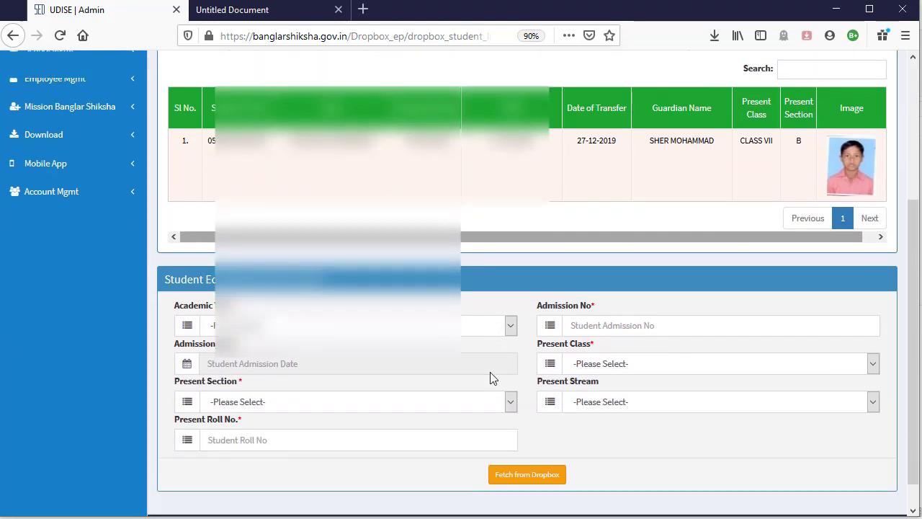
scroll(490, 372, "up", 4)
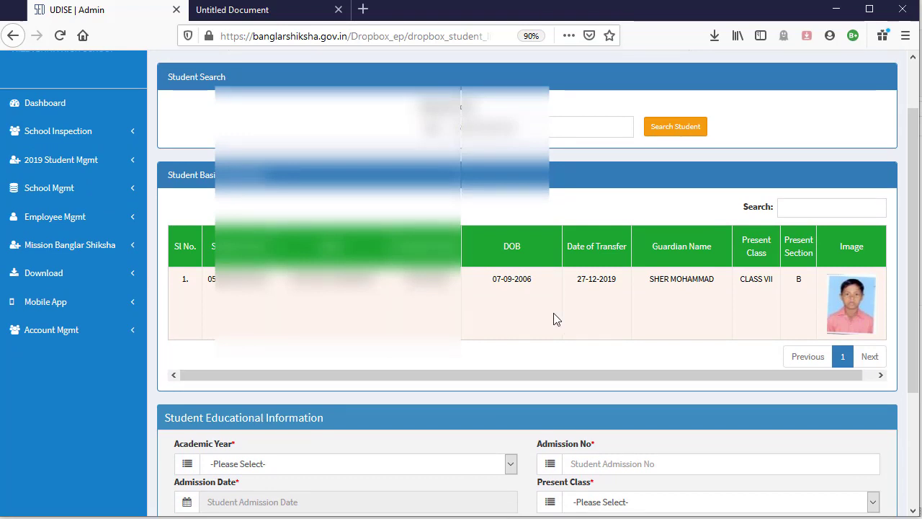
scroll(555, 320, "down", 4)
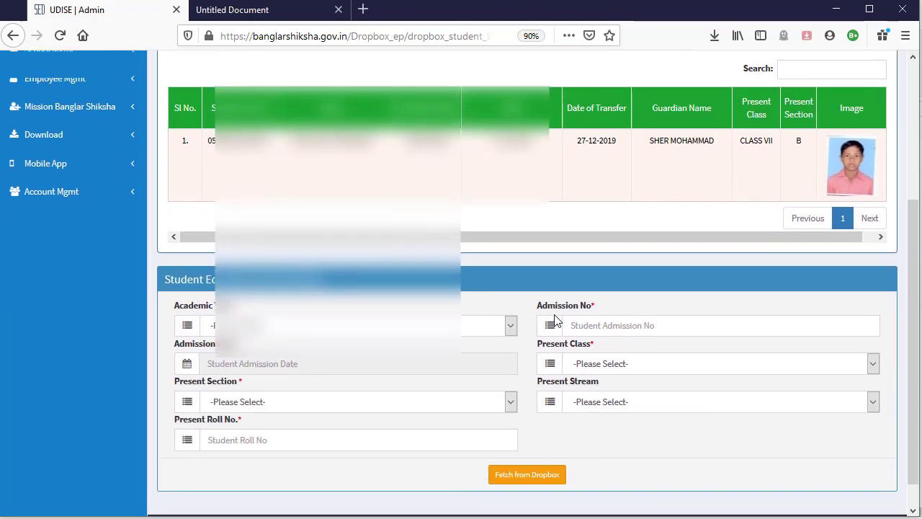
scroll(555, 320, "down", 1)
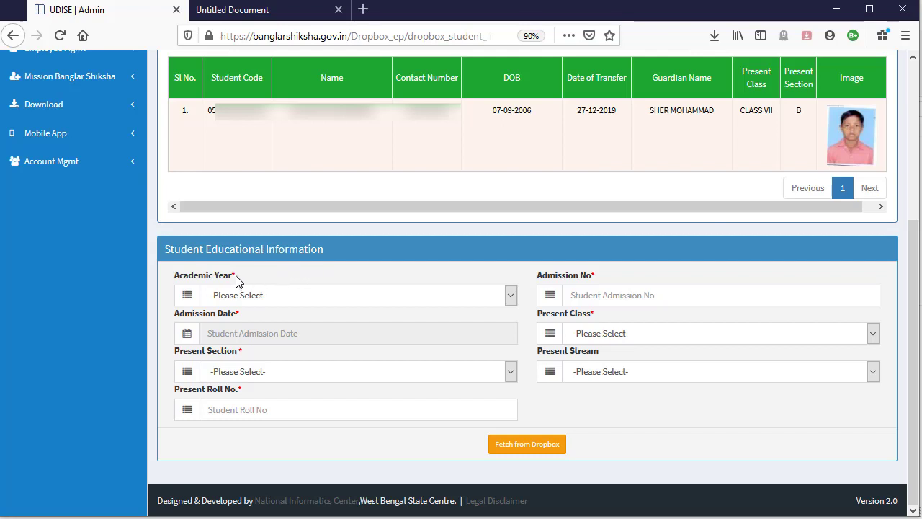
left_click(351, 295)
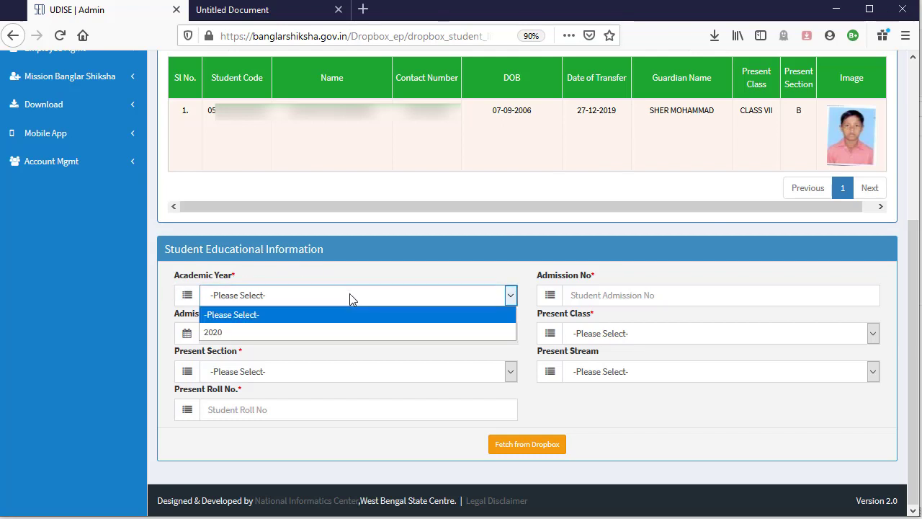
left_click(225, 333)
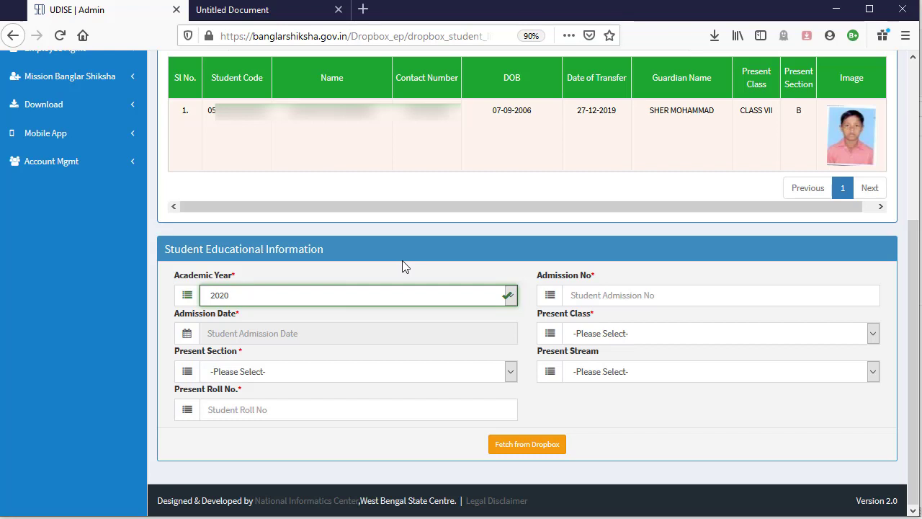
Step: Enter the student's admission number and set the admission date to 10-01-2020 in the educational information
left_click(608, 301)
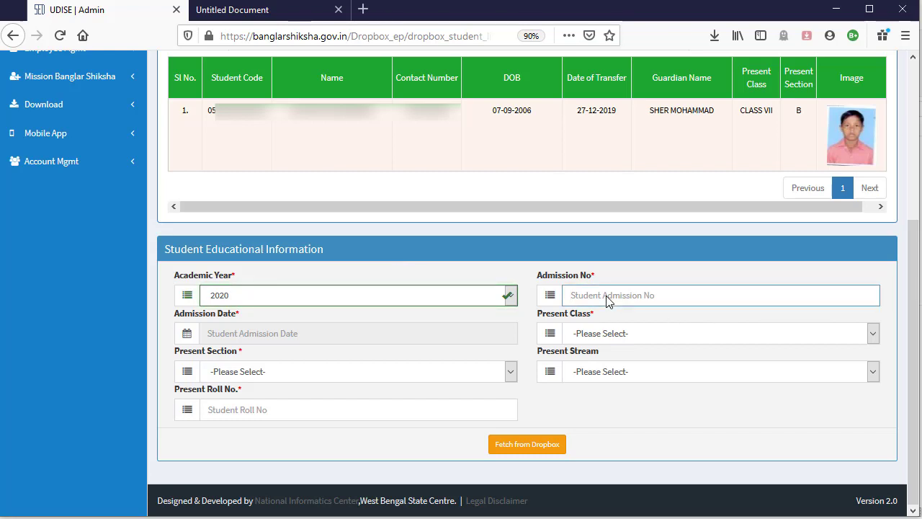
type("485")
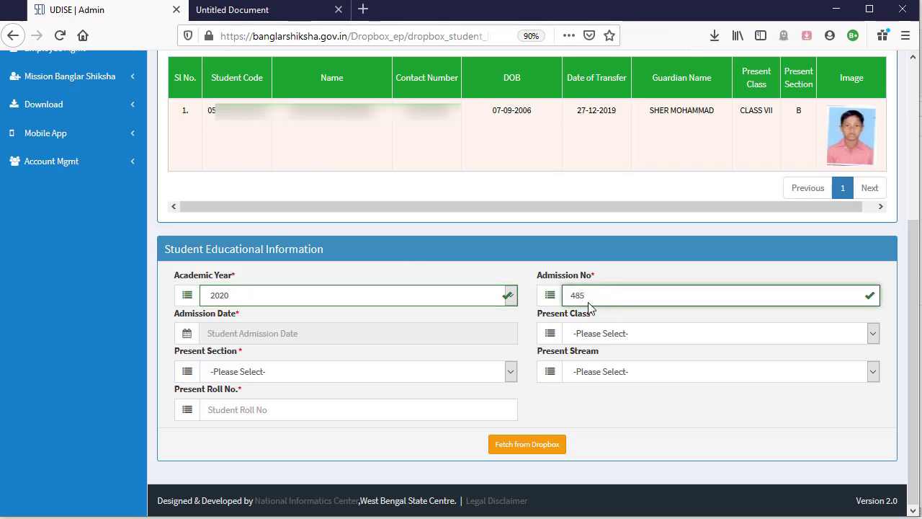
left_click(188, 337)
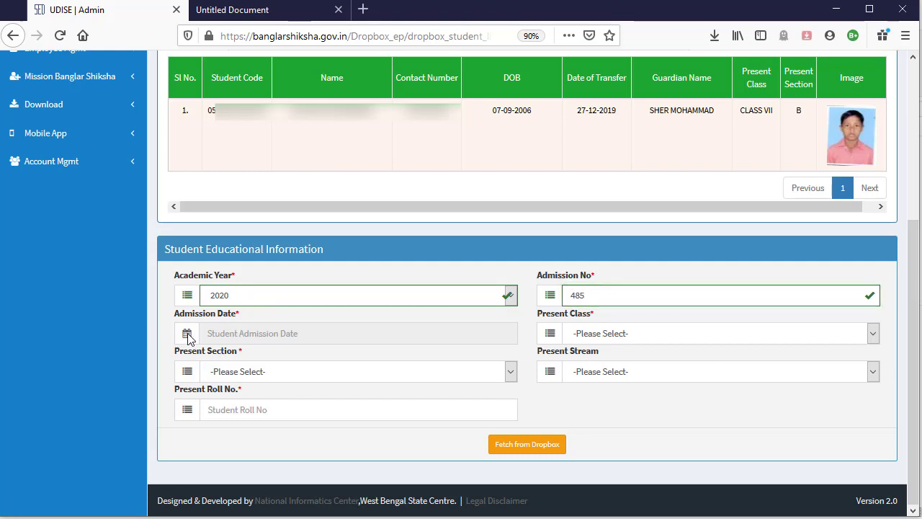
left_click(240, 336)
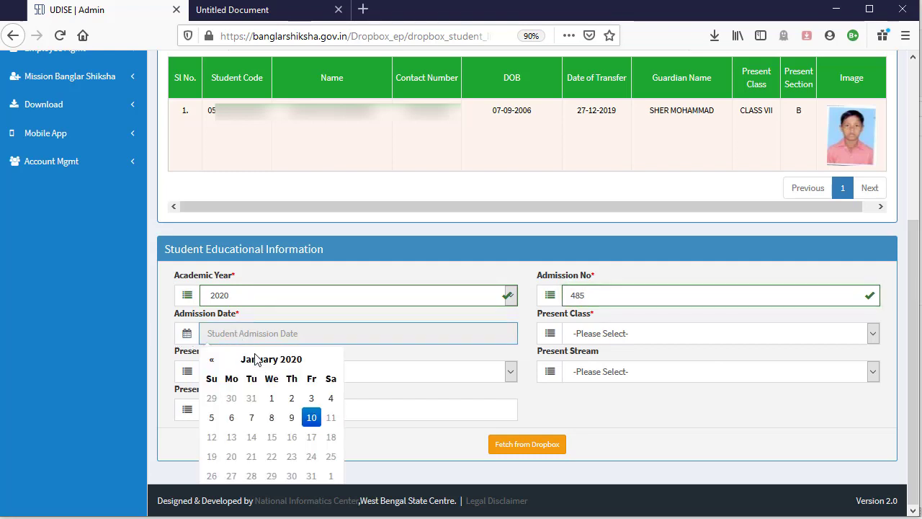
left_click(310, 415)
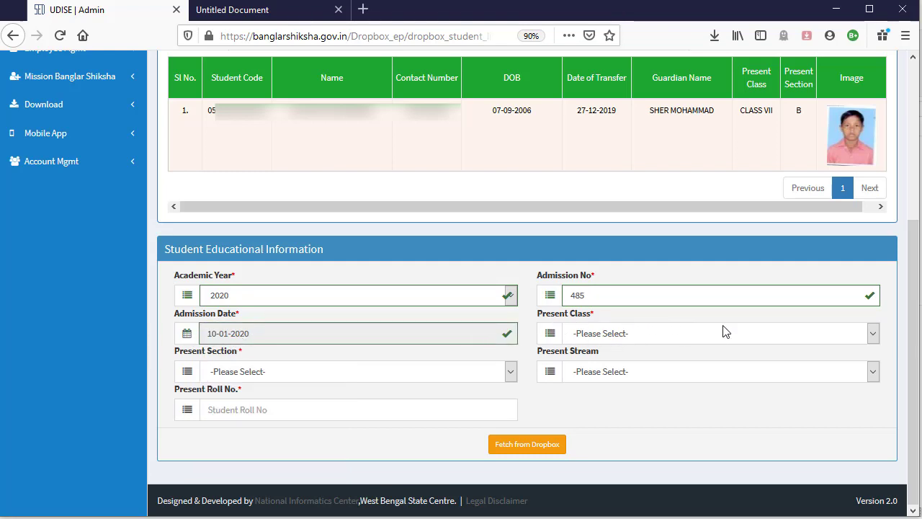
Step: Set the student's present class to CLASS VII and the present section to A
left_click(648, 335)
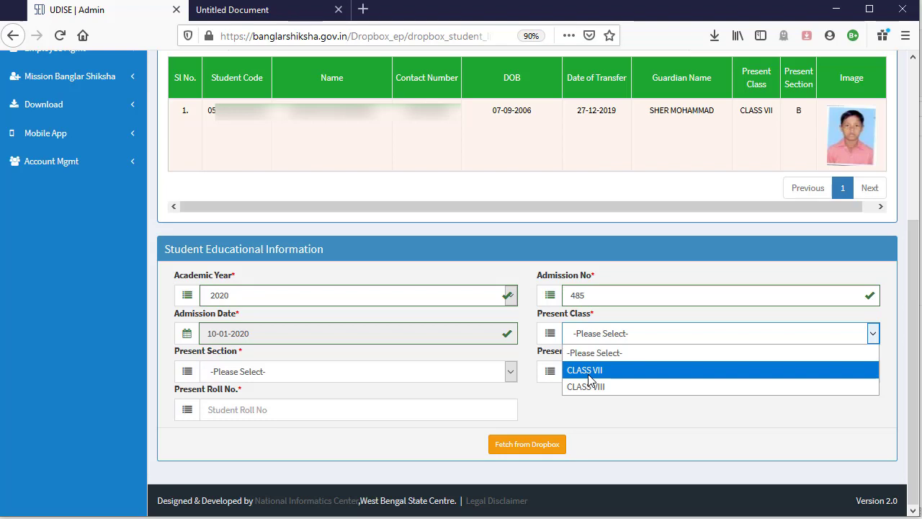
key("Escape")
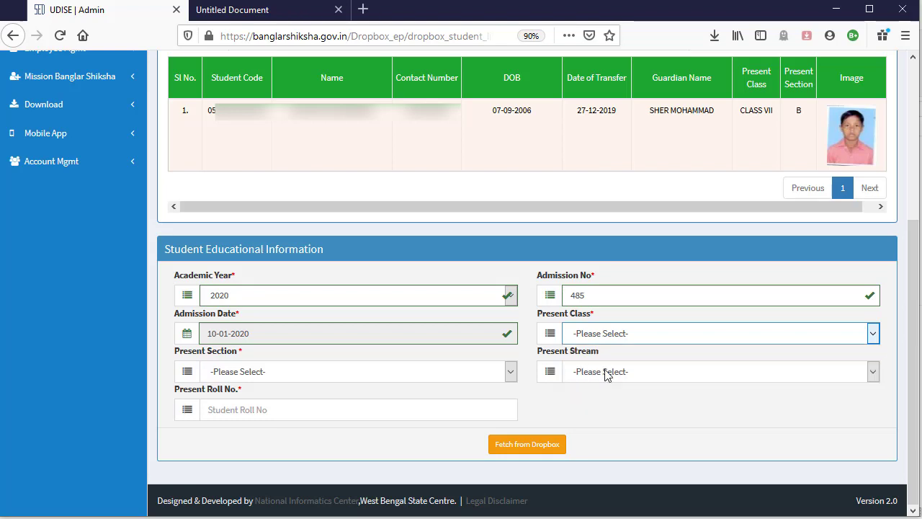
left_click(309, 374)
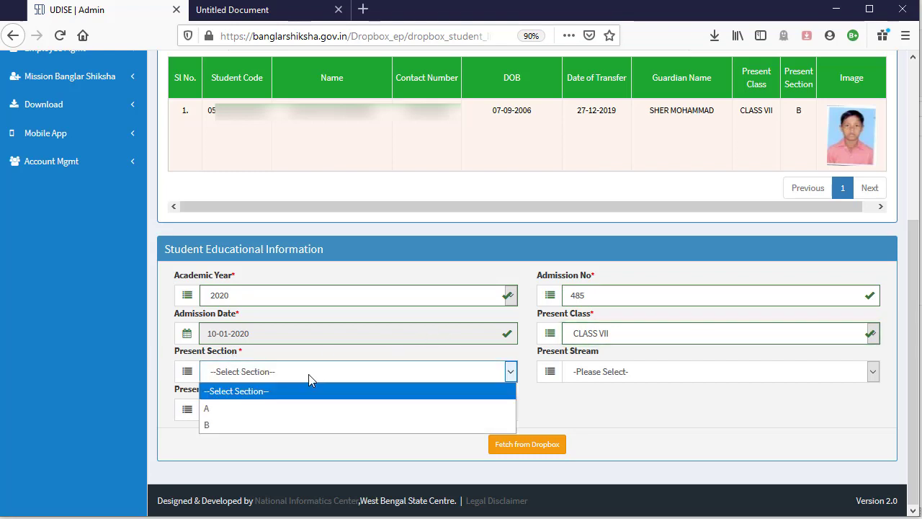
left_click(294, 413)
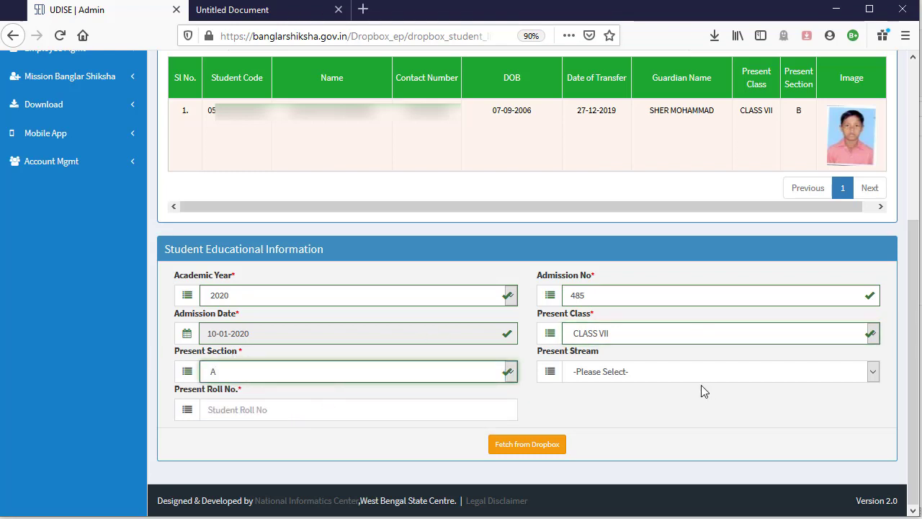
Step: Leave the present stream unselected and enter 14 as the student's present roll number
left_click(664, 373)
left_click(645, 395)
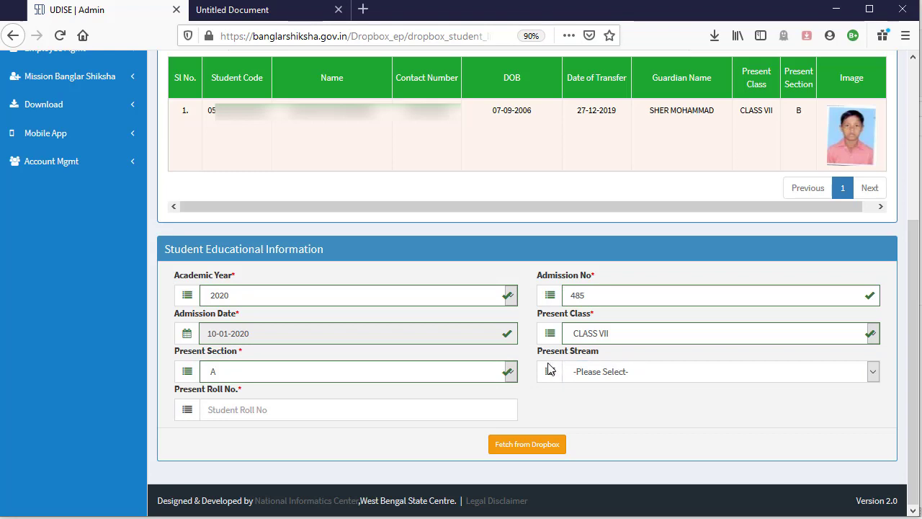
left_click(244, 416)
type("14")
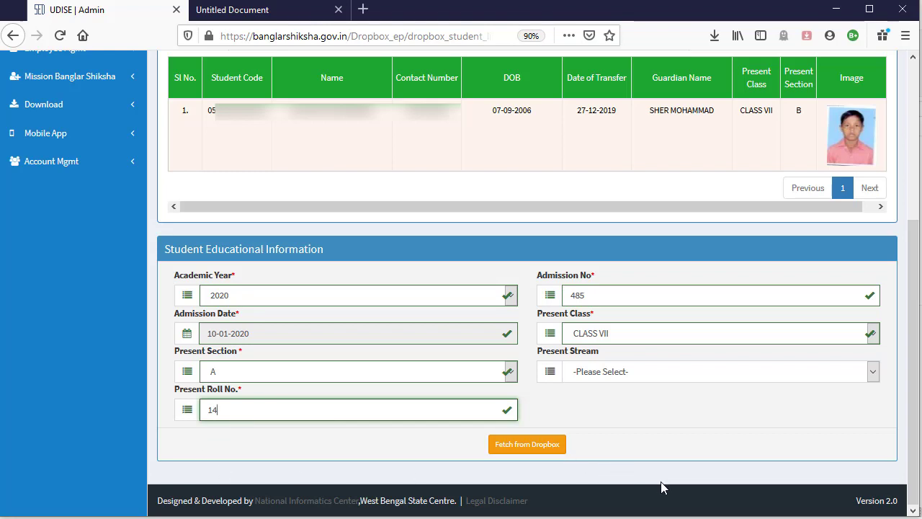
mouse_move(481, 433)
left_mouse_down()
mouse_move(592, 464)
mouse_move(583, 454)
left_mouse_up()
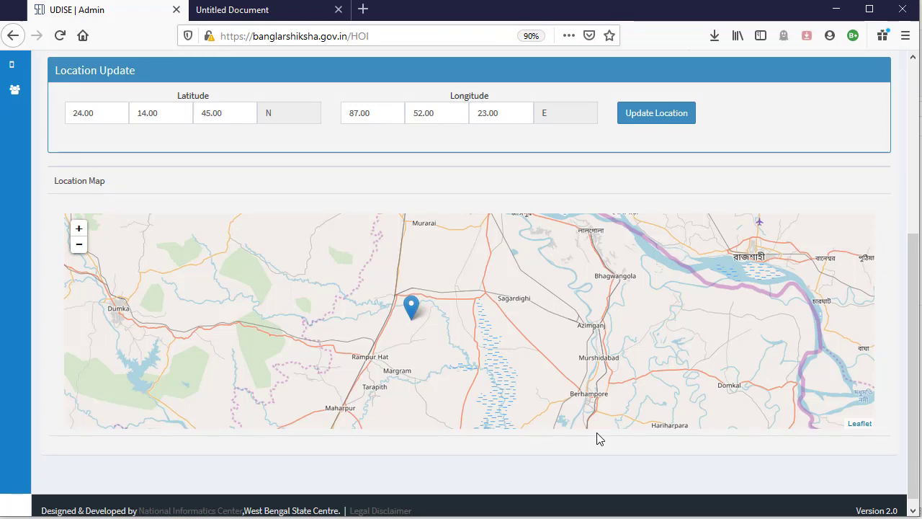
scroll(607, 387, "down", 5)
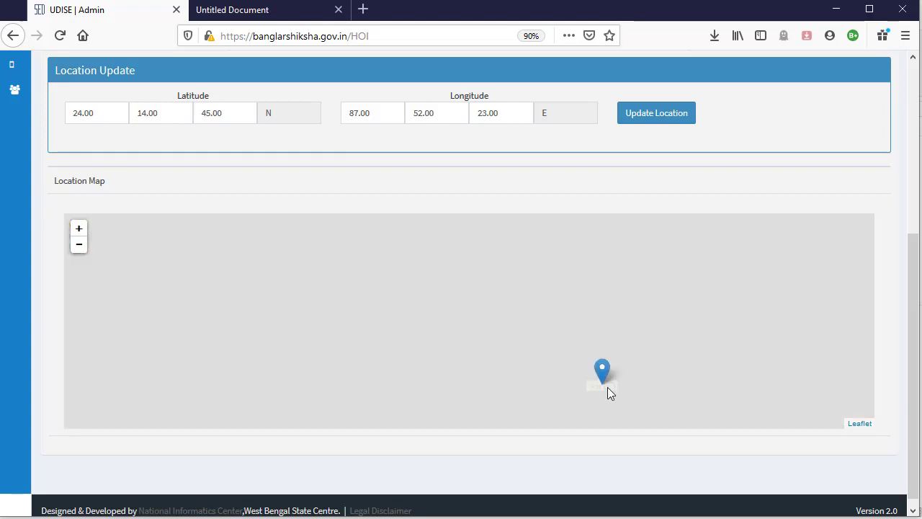